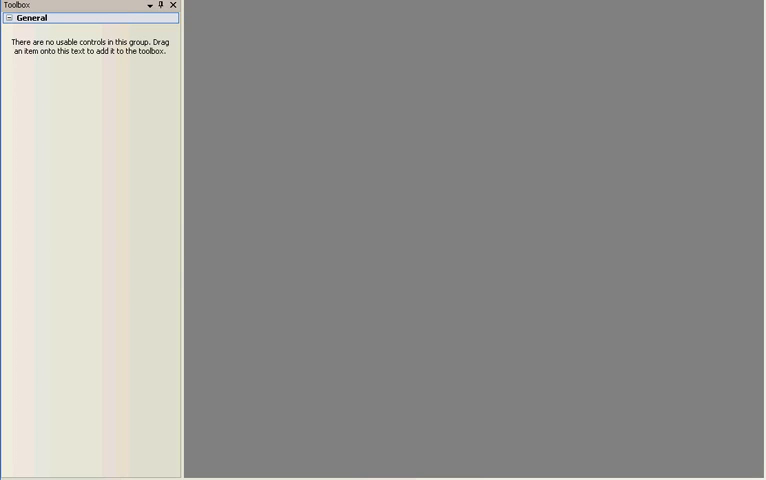
Step: Create a new Windows Application project named Variables from the New Project dialog
key("alt+f")
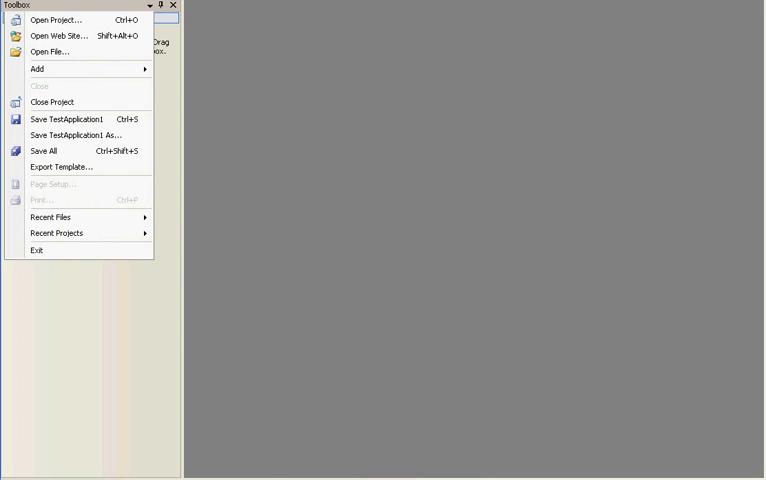
key("Return")
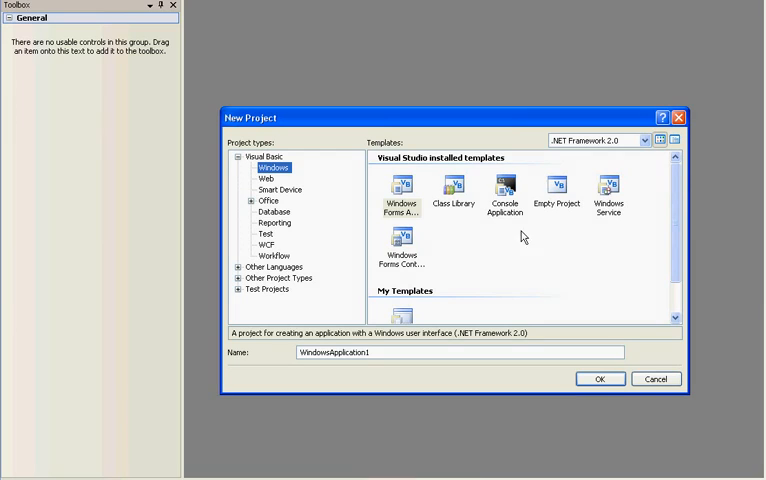
double_click(389, 352)
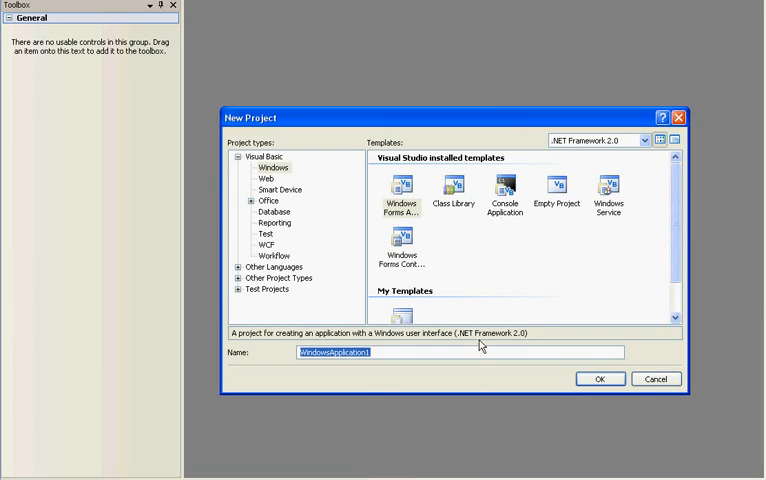
type("Variables")
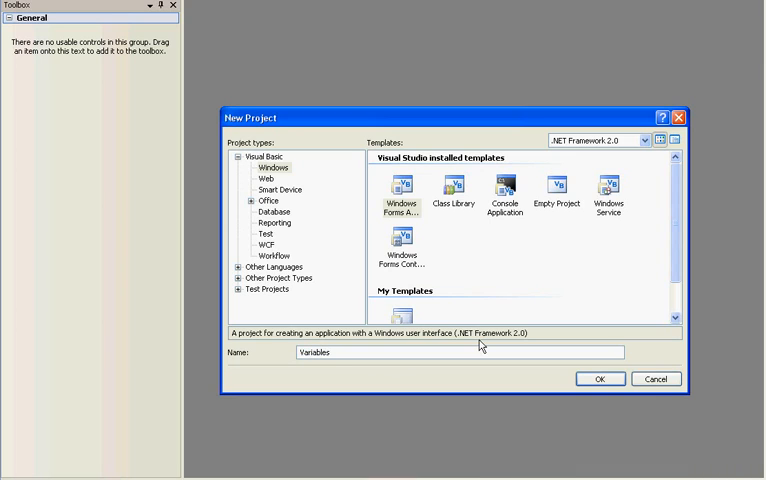
key("Return")
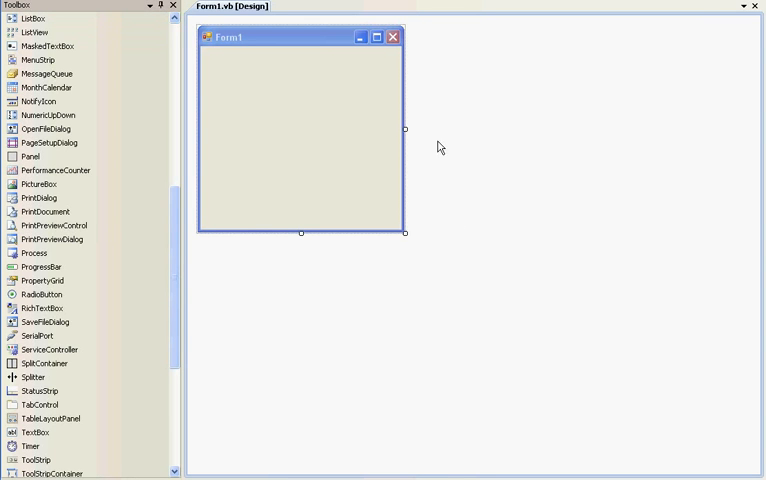
Step: Select Form1 and bring up its code file showing the empty Form1 class
left_click(290, 38)
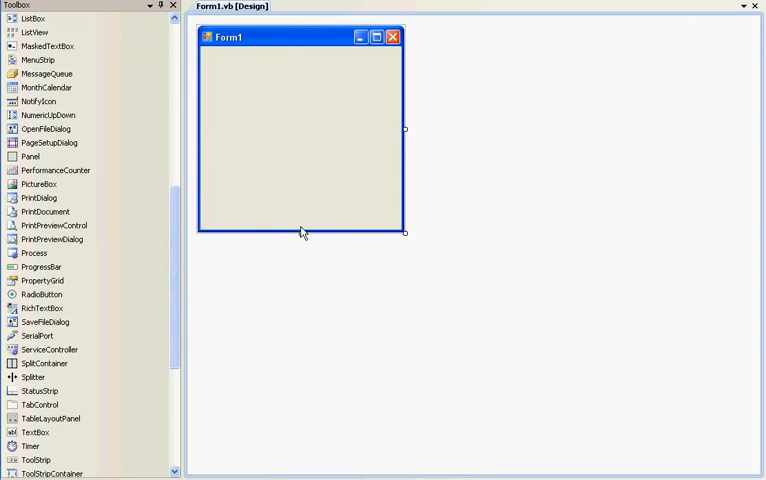
left_click_drag(175, 230, 186, 62)
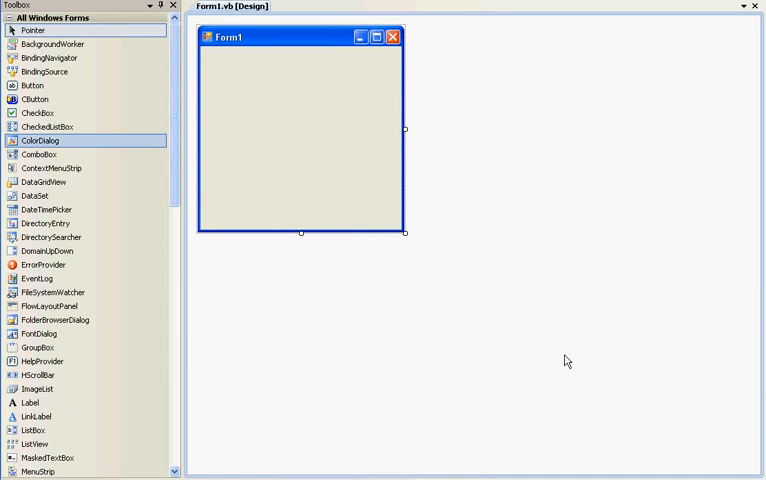
right_click(437, 210)
key("Escape")
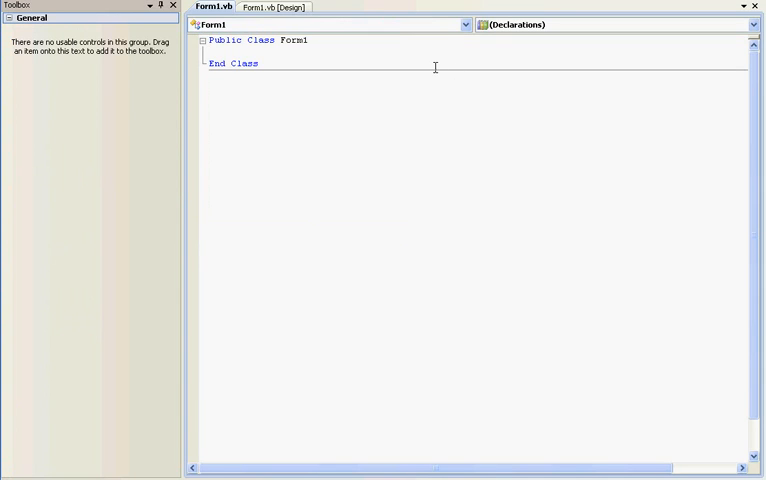
Step: Add blank lines inside Public Class Form1 and move the cursor up into them
key("Return")
key("Return")
key("Return")
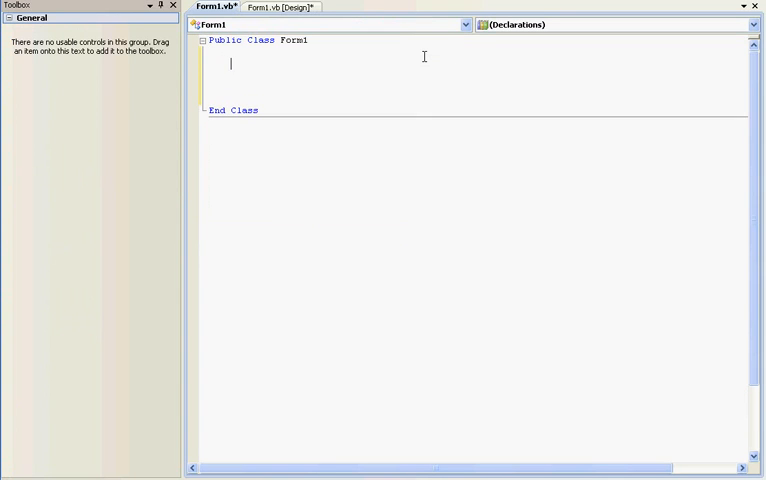
key("Up")
key("Up")
key("Up")
key("Return")
key("Return")
key("Up")
key("Return")
key("Up")
key("Up")
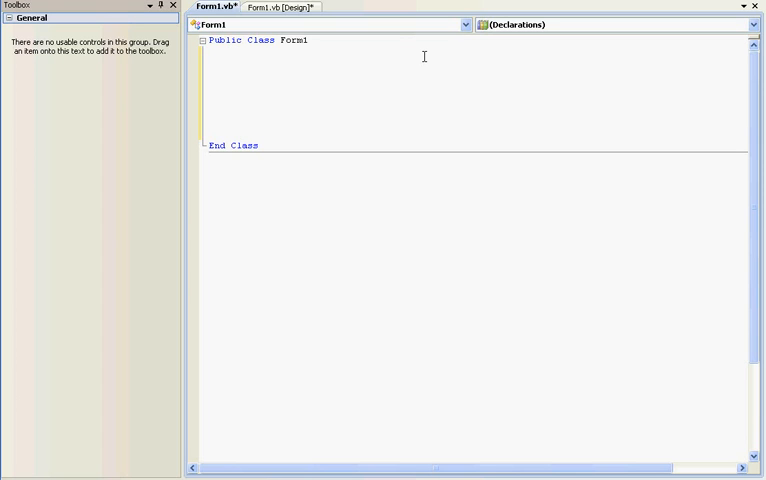
type("Dim")
Step: Type and then undo test text on line 2, leaving the Form1 class empty
key("BackSpace")
key("BackSpace")
key("BackSpace")
type("String")
double_click(247, 51)
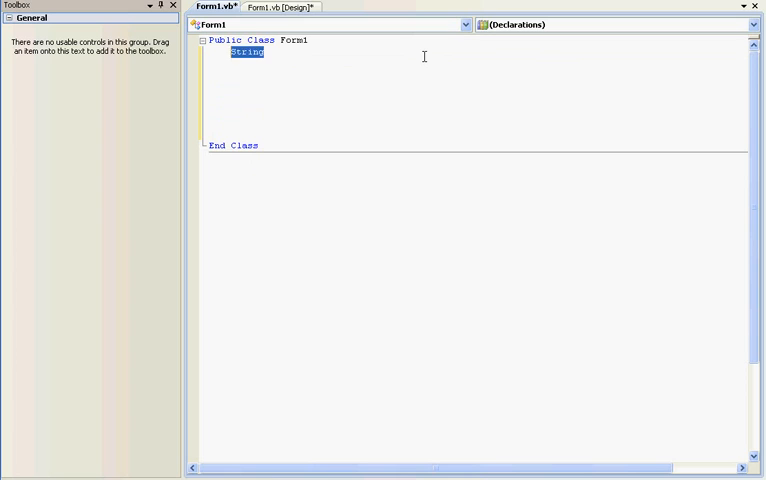
key("BackSpace")
type("\"this st")
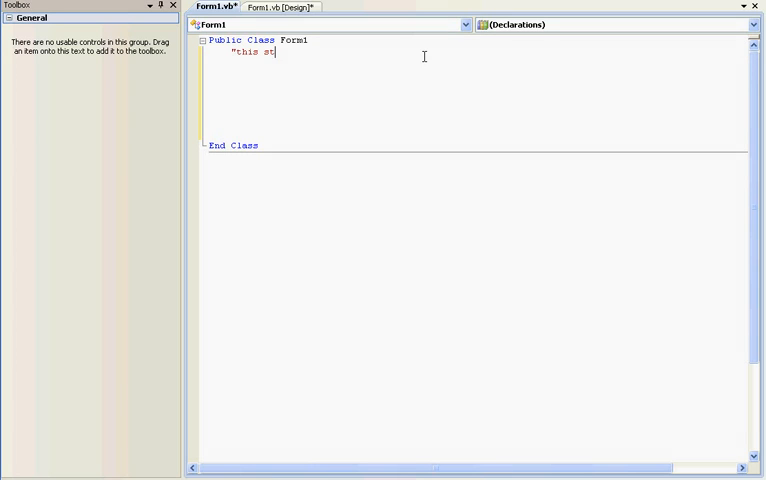
type("uff in here.\"")
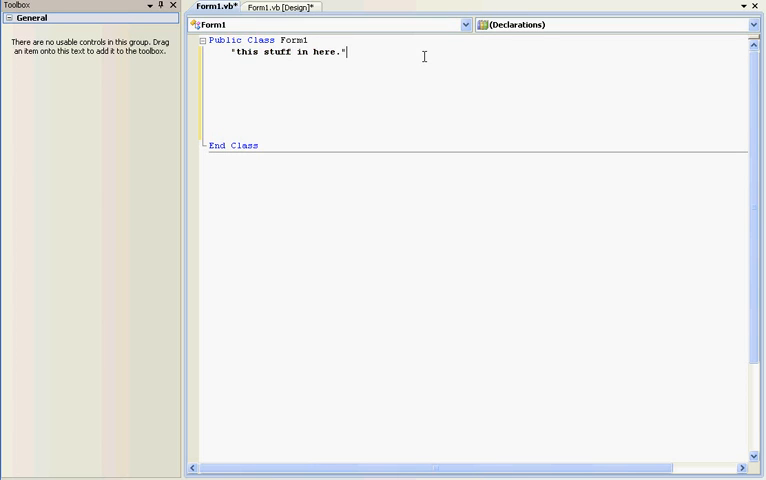
key("Return")
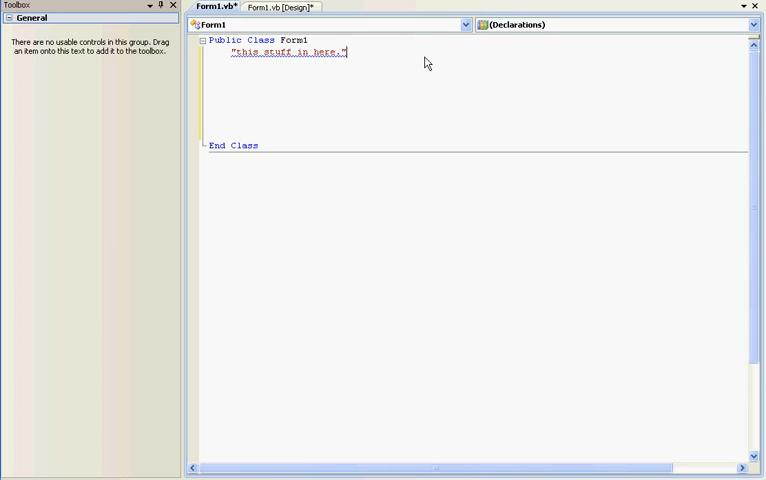
key("ctrl+z")
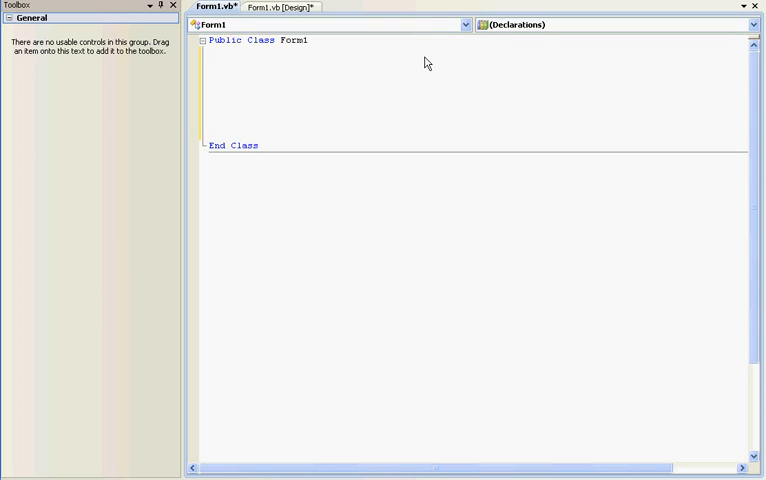
Step: Place Button1 at the form's top-left and resize Form1 to a short strip
left_click(296, 7)
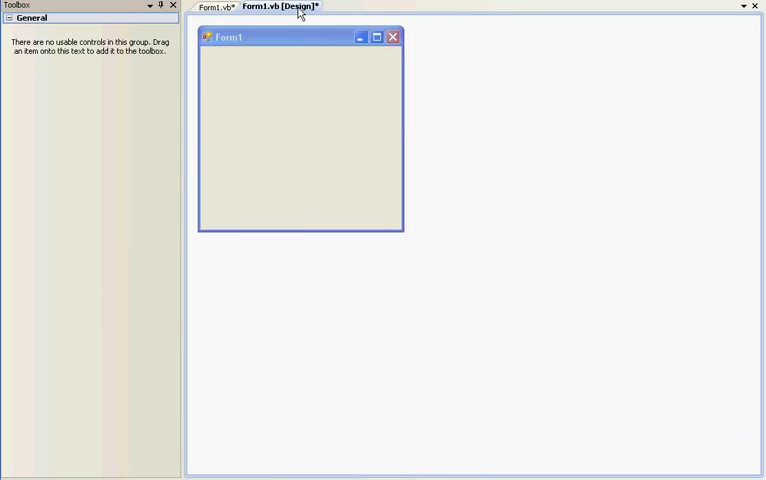
left_click(88, 85)
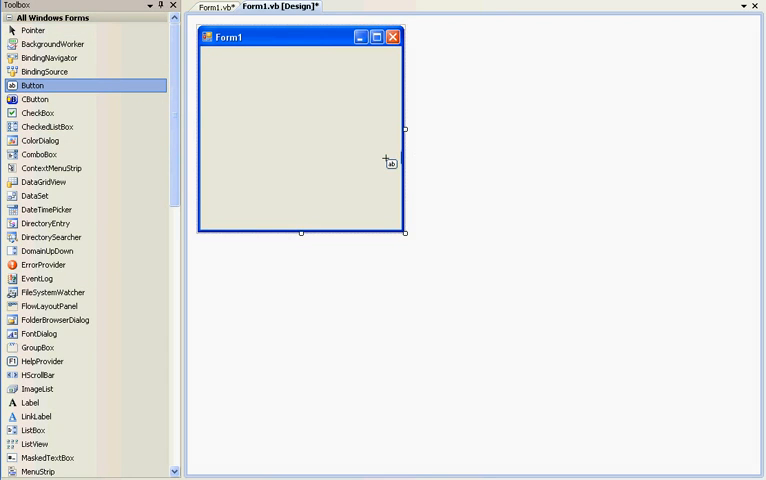
left_click(430, 160)
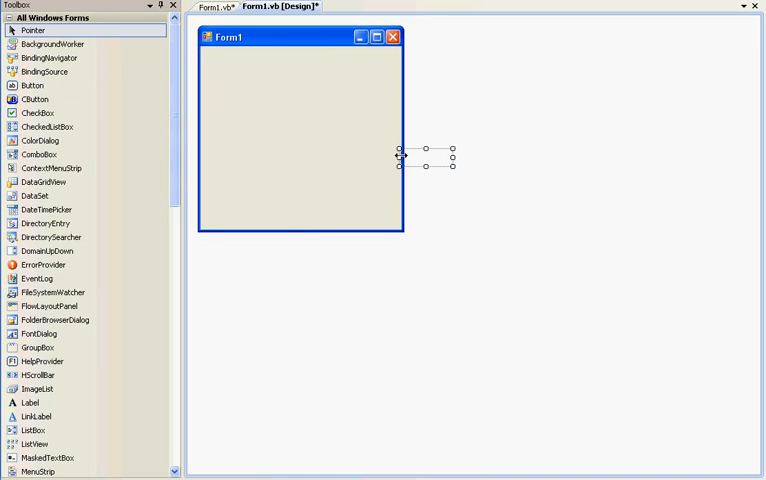
left_click(404, 132)
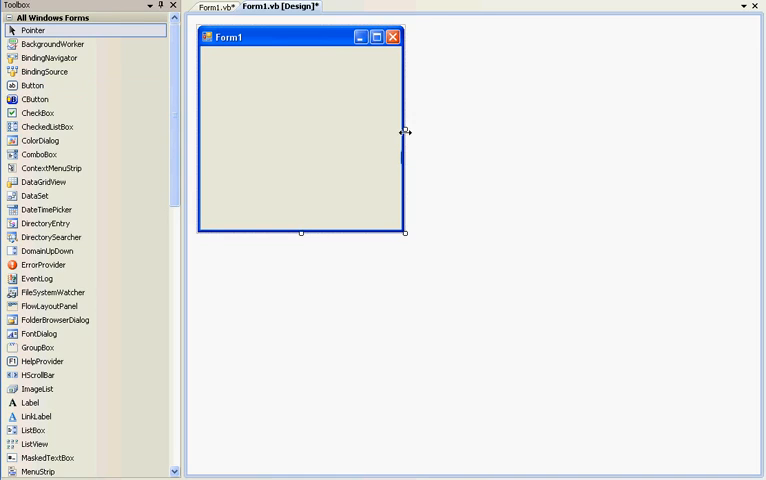
left_click_drag(405, 132, 462, 132)
left_click_drag(435, 160, 248, 64)
left_click(380, 180)
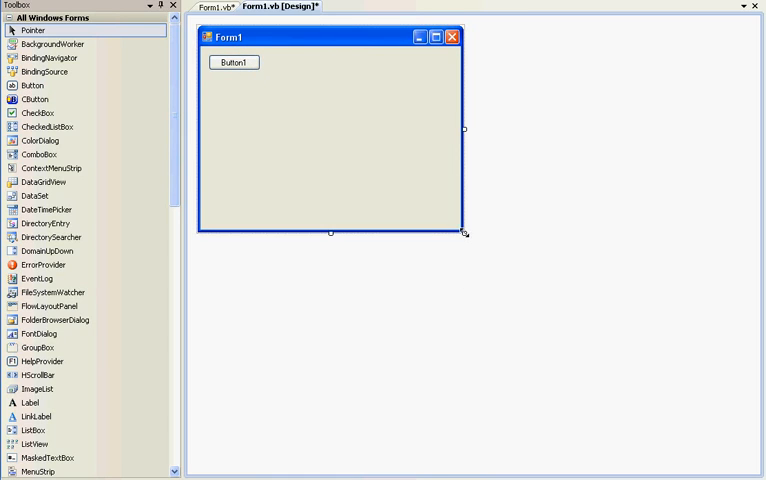
left_click_drag(464, 232, 408, 93)
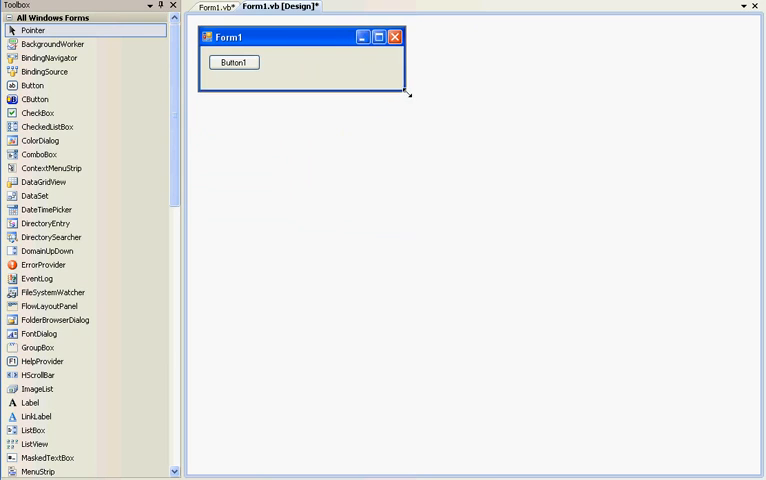
Step: Add Button2 and move it just below Button1
left_click(32, 85)
left_click(300, 85)
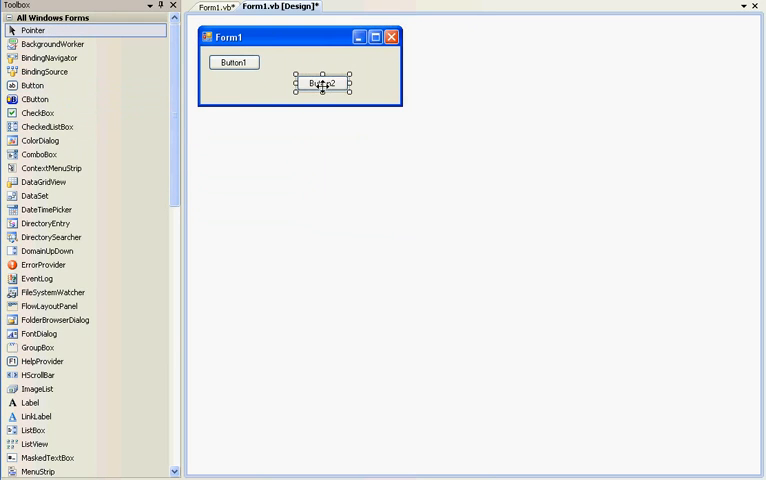
left_click_drag(322, 83, 233, 88)
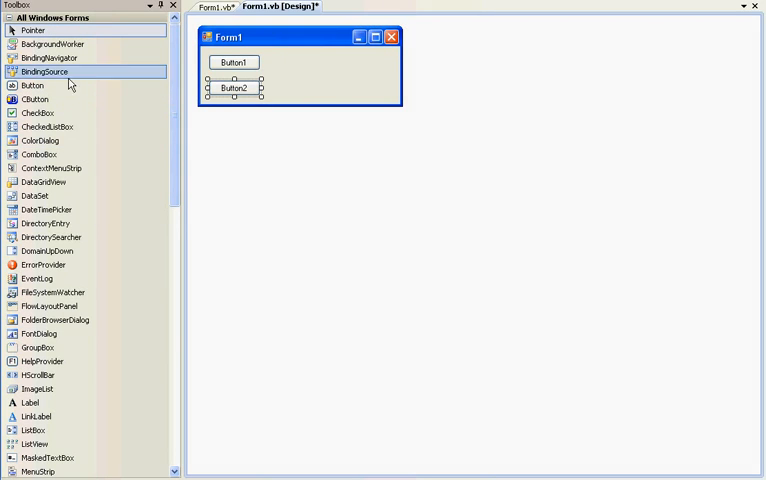
left_click(30, 402)
scroll(80, 400, "down", 3)
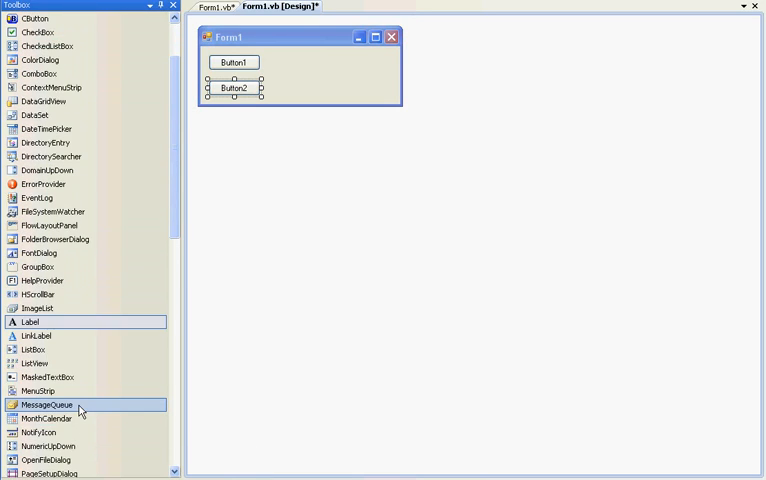
scroll(80, 408, "down", 3)
scroll(80, 408, "down", 3)
scroll(80, 408, "down", 2)
scroll(85, 400, "down", 1)
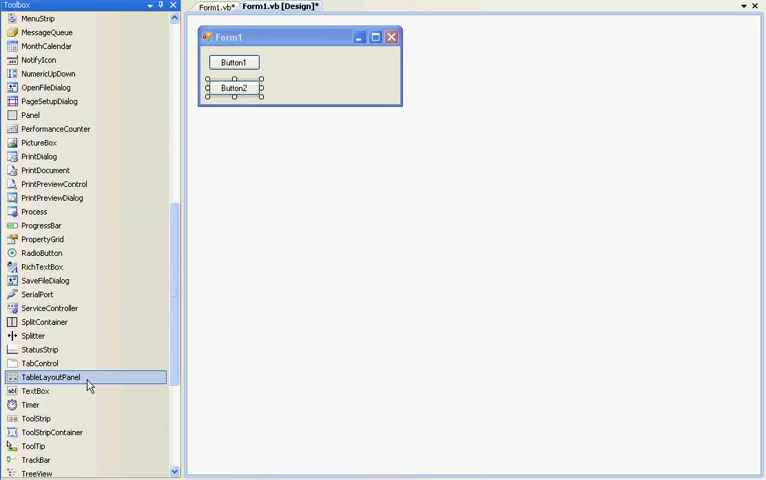
Step: Add a TextBox beside Button2, widen it to the form's right edge, and select Button1
left_click(35, 391)
left_click(310, 82)
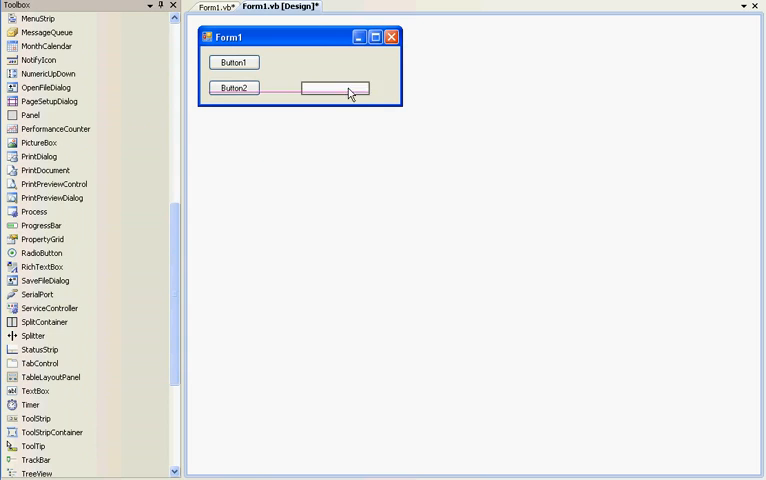
left_click_drag(350, 92, 321, 87)
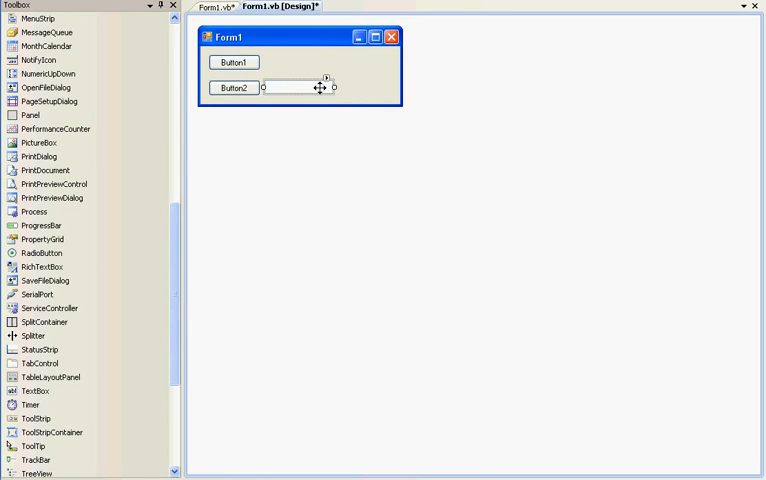
left_click(320, 88)
left_click_drag(330, 88, 392, 88)
left_click(275, 68)
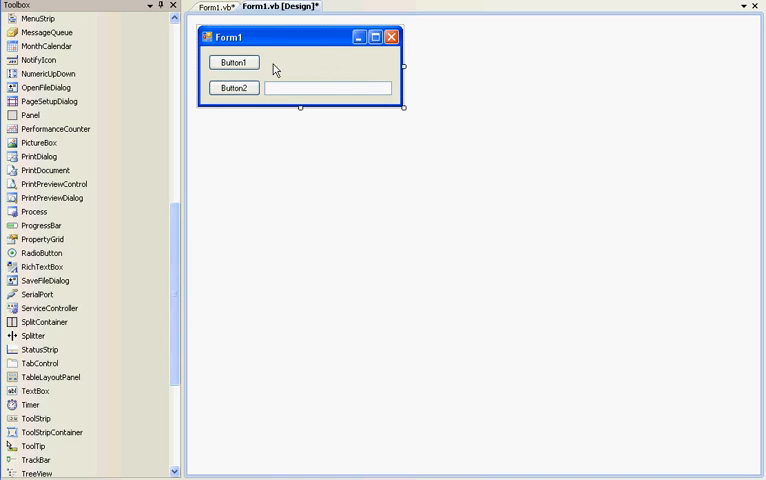
left_click(233, 62)
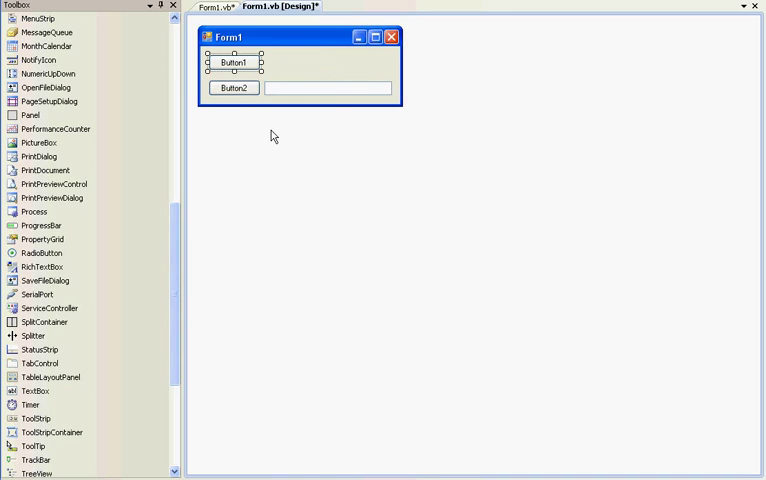
Step: Create Button1's Click handler, remove the empty lines above it, and enter MsgBox() inside
double_click(238, 60)
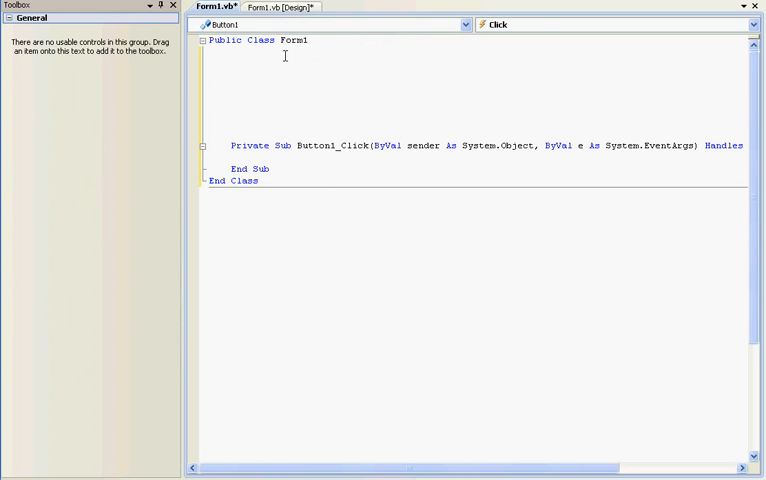
left_click(285, 56)
key("shift+Down")
key("shift+Down")
key("shift+Down")
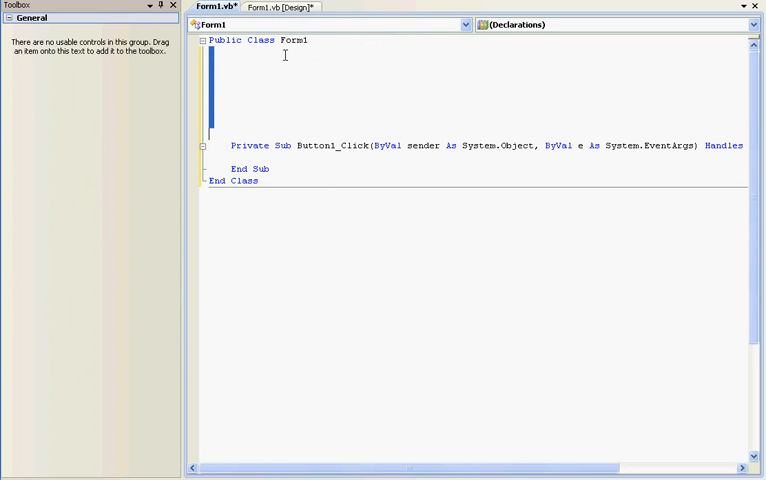
key("Delete")
key("Delete")
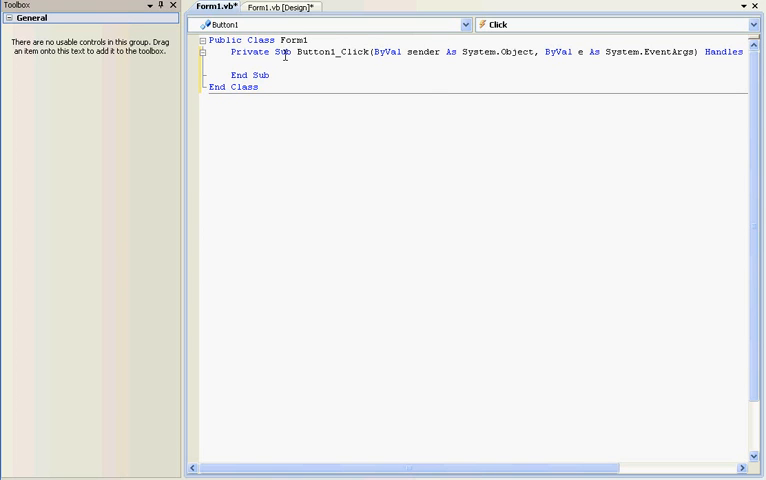
type("MsgBox(")
type("()")
key("Return")
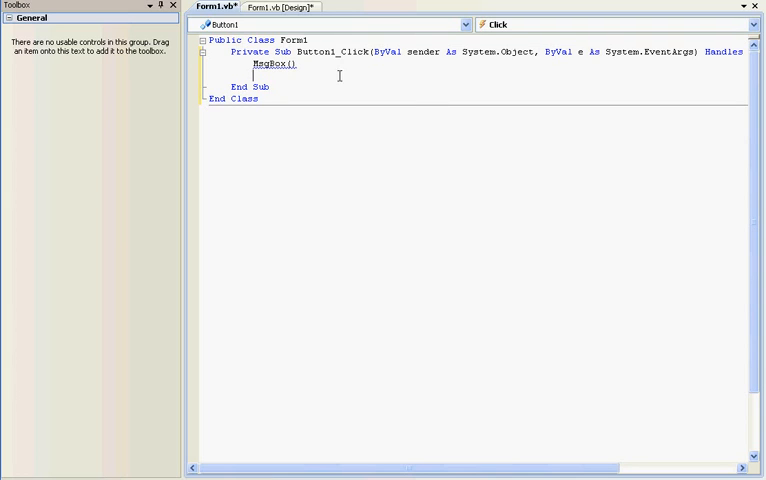
Step: Add blank lines above the handler and move to the line below Public Class Form1
key("Home")
key("Return")
key("Return")
left_click(350, 50)
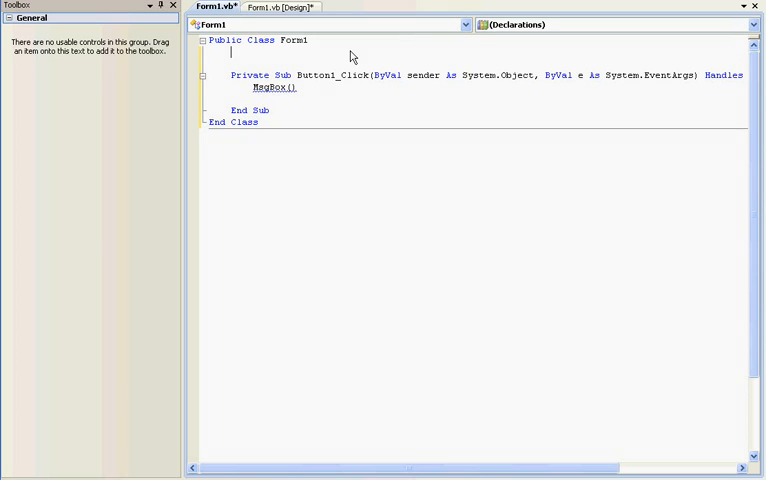
type("Dim '")
type("Defi")
type("ning th")
Step: Declare Dim TextPhrase As String with a comment below Public Class Form1
key("BackSpace")
key("BackSpace")
key("BackSpace")
key("BackSpace")
type("ng the variabl")
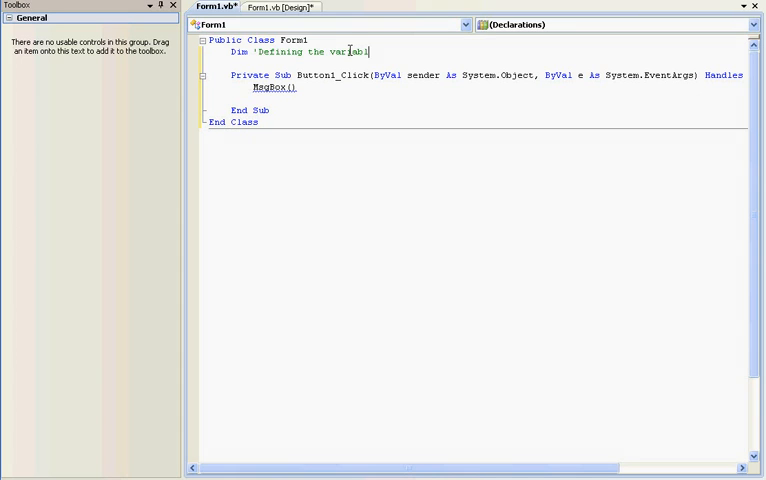
type("e.")
key("shift+Home")
type("D")
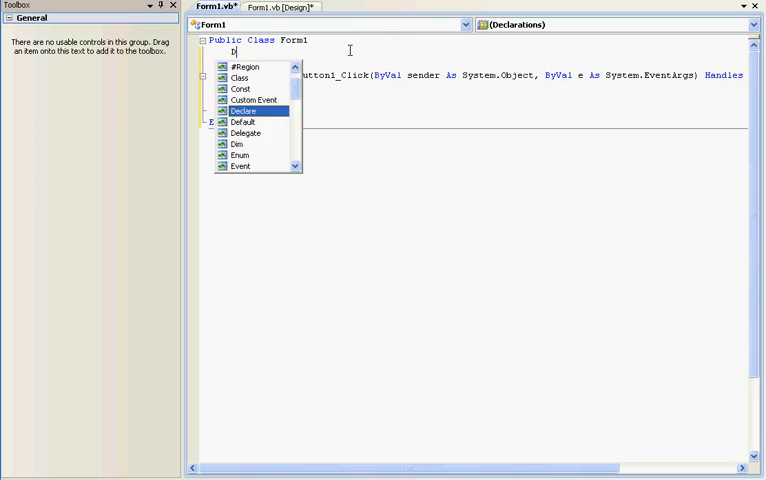
type("im")
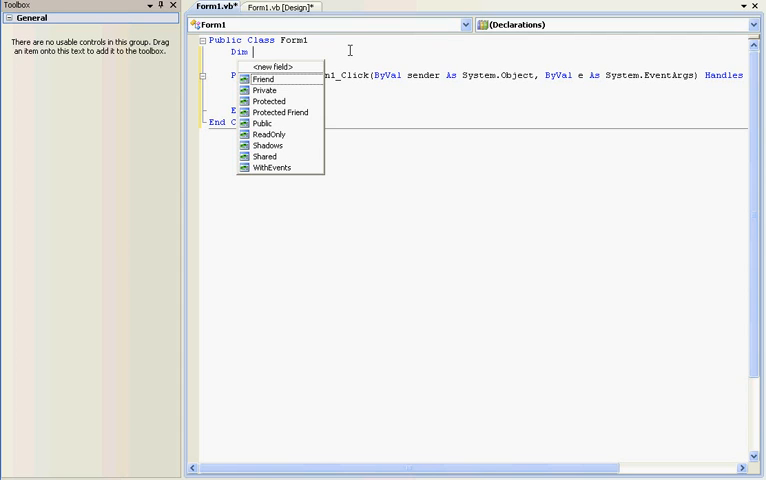
type("TextP")
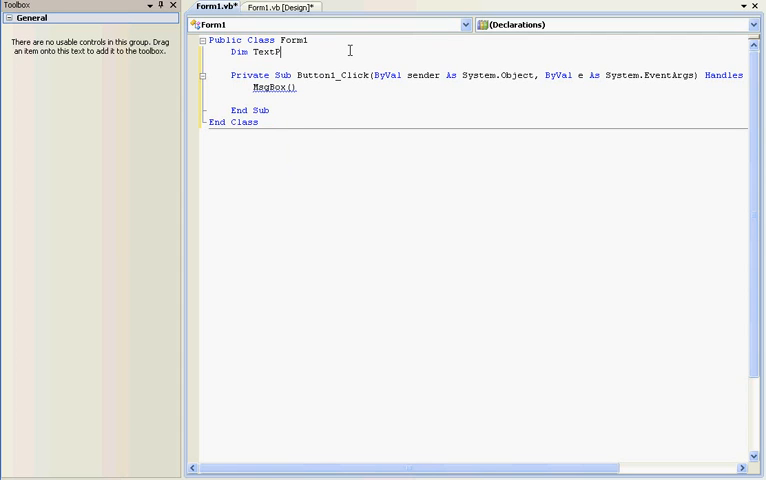
type("hrase ")
type("As St")
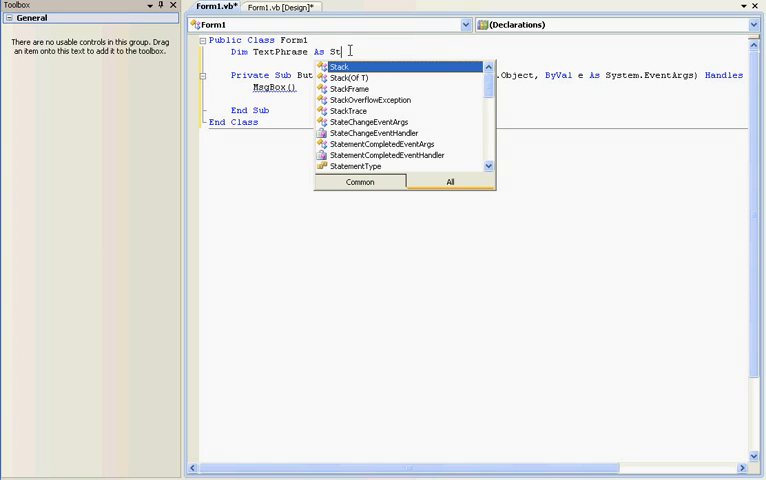
type("ring 'Defin")
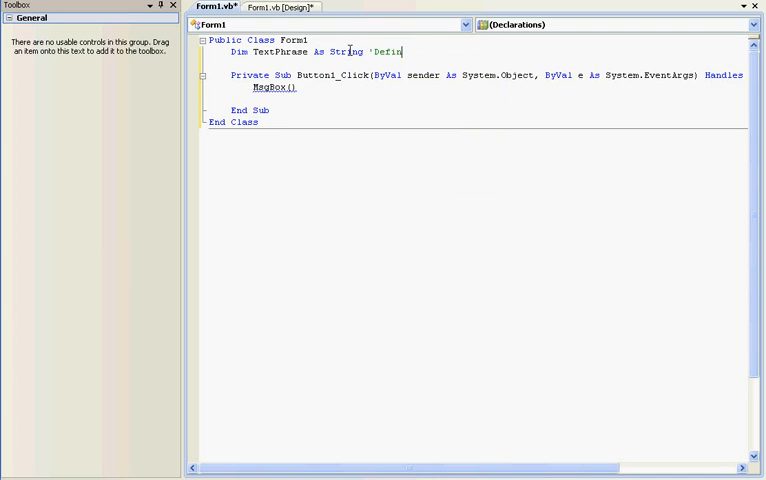
type("e TextPh")
type("rase ")
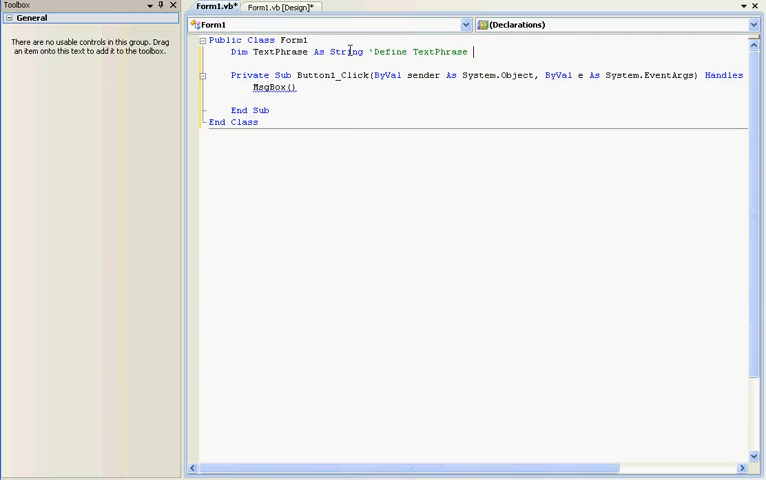
type("as a string.")
Step: Make the handler call MsgBox(TextPhrase) and remove the extra blank lines inside it
left_click(291, 87)
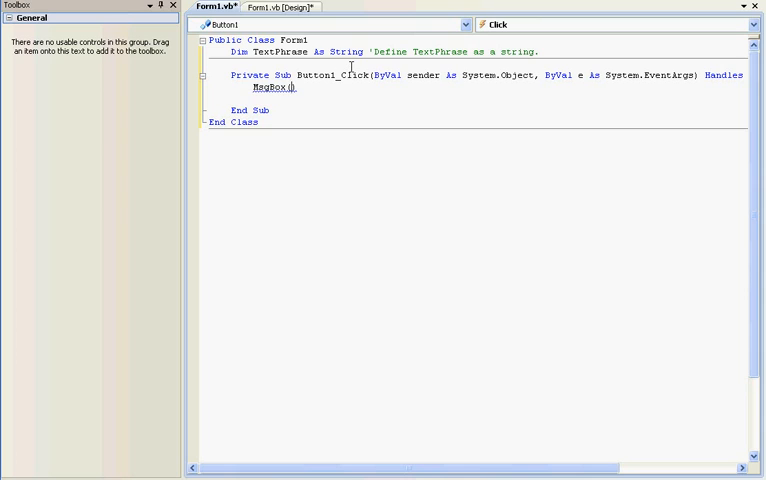
type("Tex")
type("tPhrase")
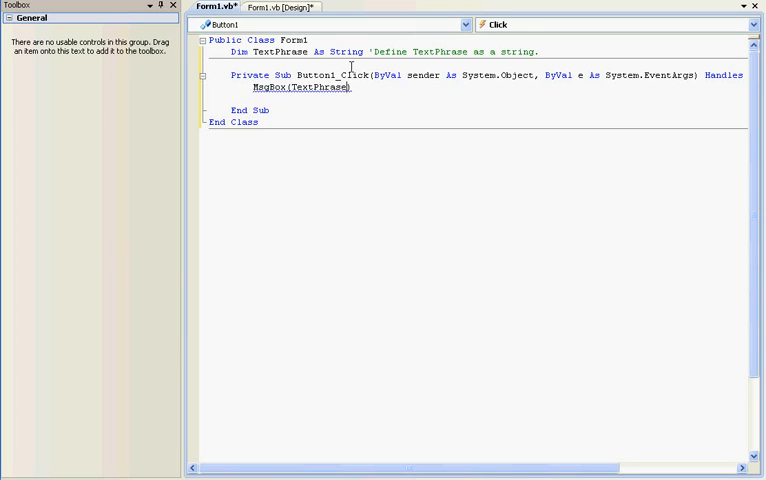
key("Down")
key("Delete")
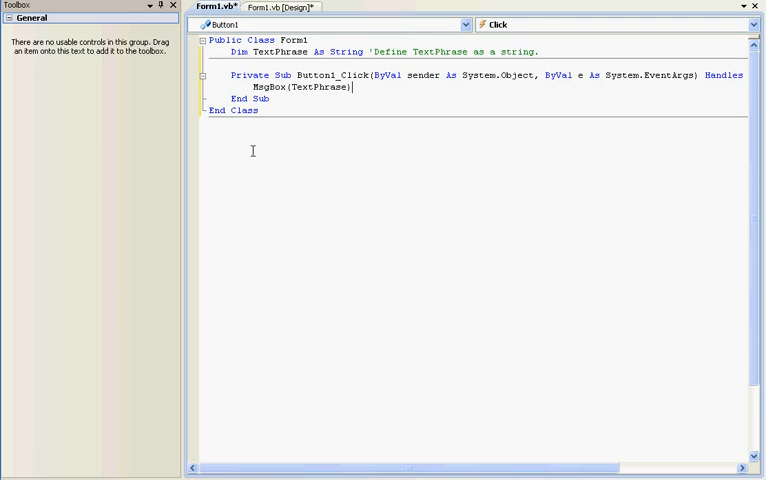
Step: Highlight the Dim TextPhrase As String declaration, then save the code file
left_click(253, 51)
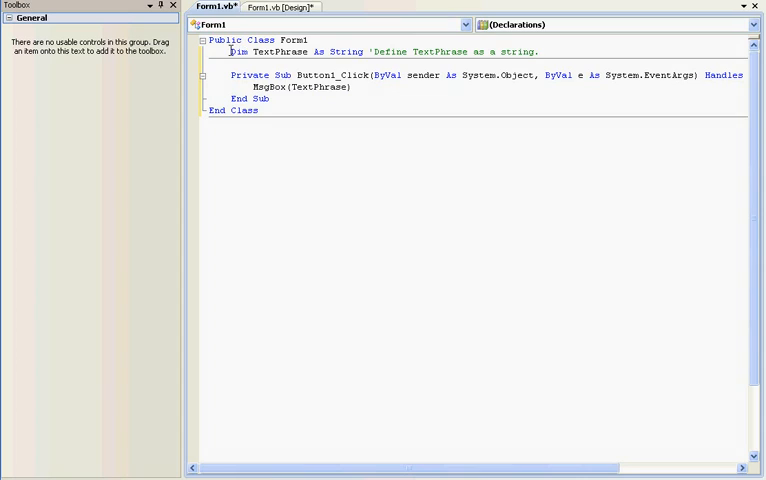
left_click_drag(231, 51, 365, 51)
left_click(289, 127)
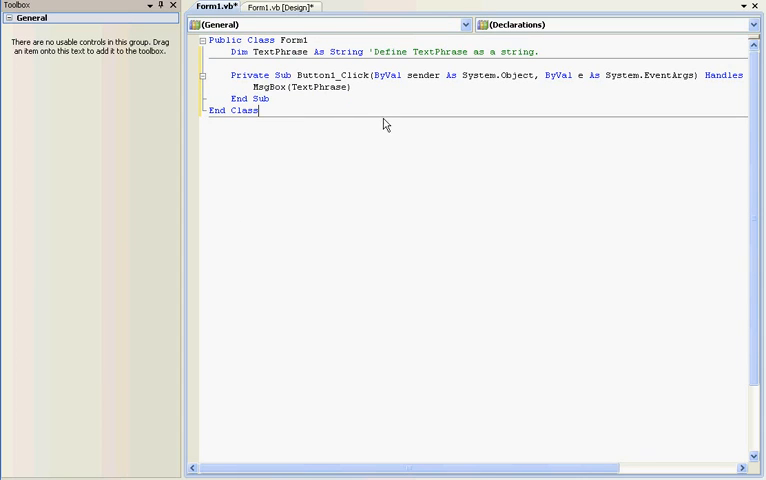
key("ctrl+s")
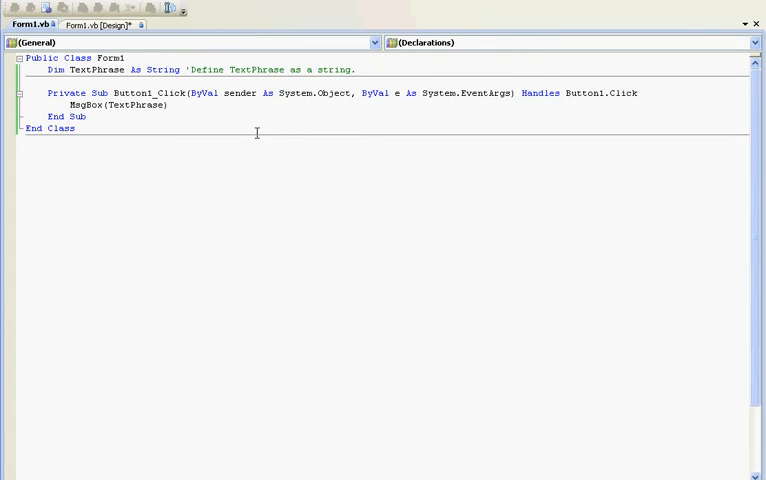
Step: Run the form, press Button1 to show the empty message box, dismiss it and close Form1
left_click_drag(130, 5, 285, 141)
left_click(236, 168)
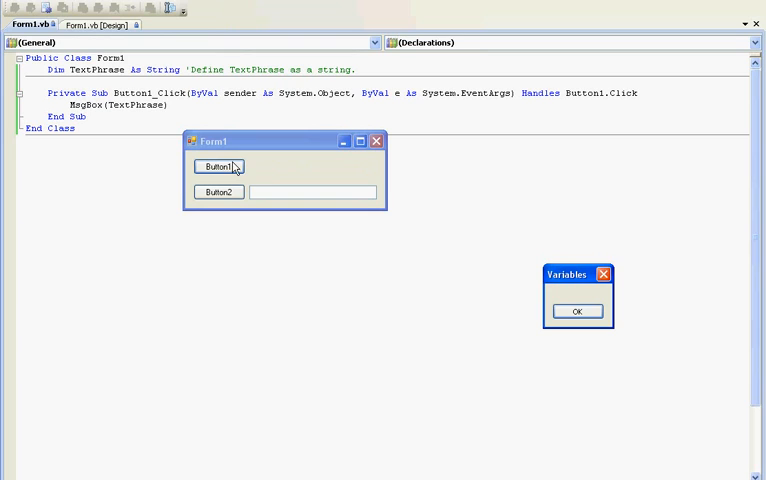
left_click(577, 311)
left_click(376, 141)
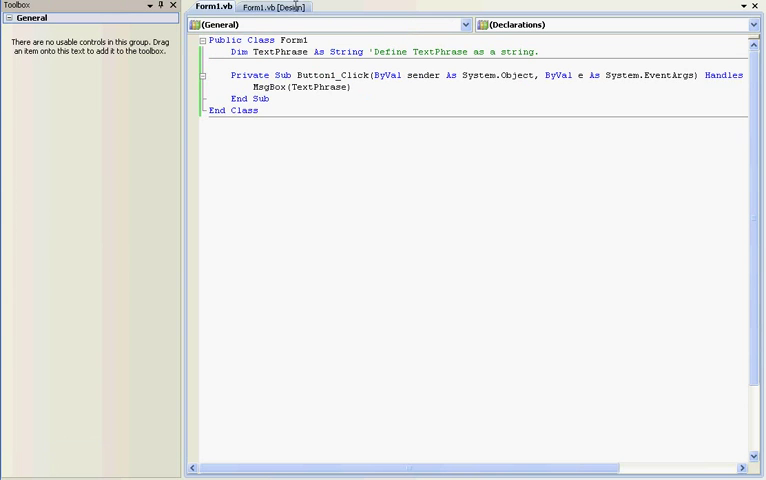
Step: Create Button2's Click handler containing TextPhrase = TextBox1.Text via IntelliSense
left_click(273, 7)
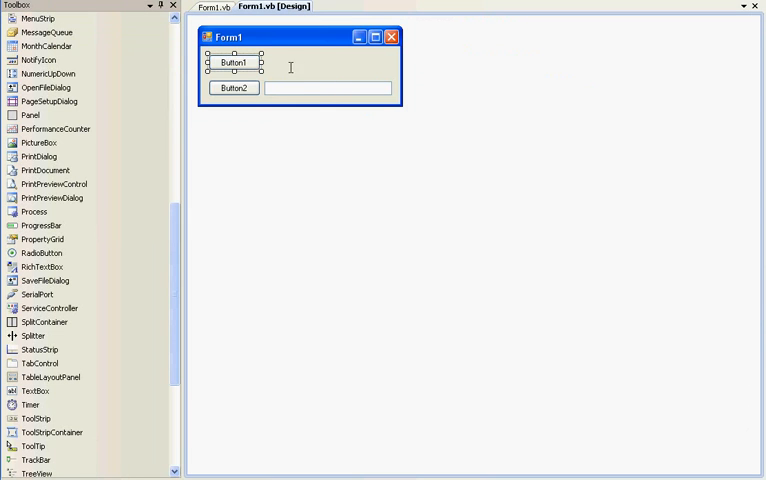
left_click(234, 88)
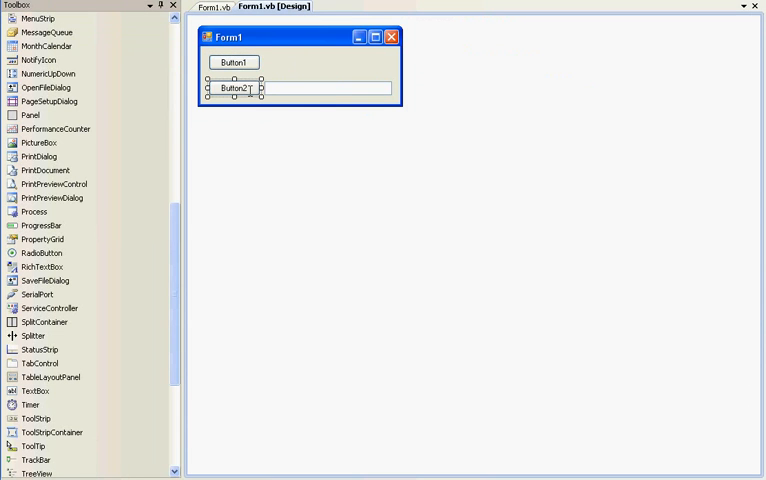
double_click(248, 88)
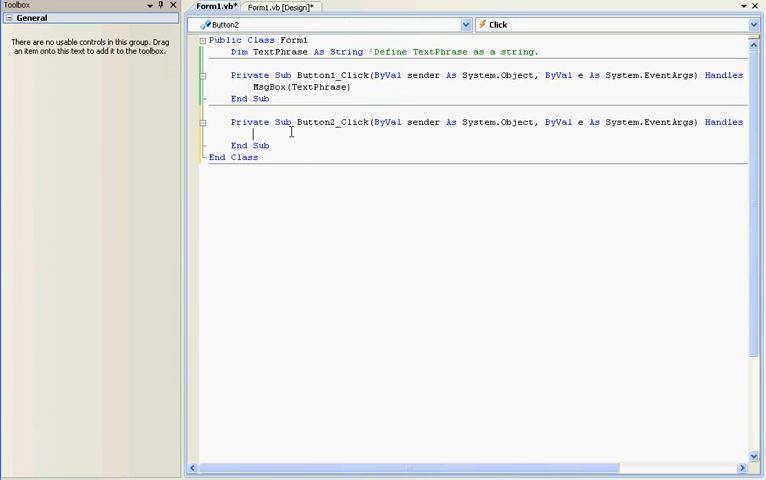
type("Tex")
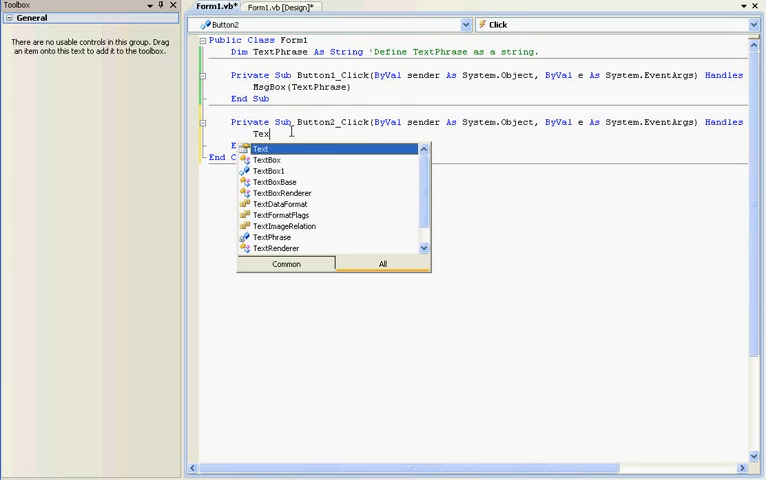
type("tPhrase")
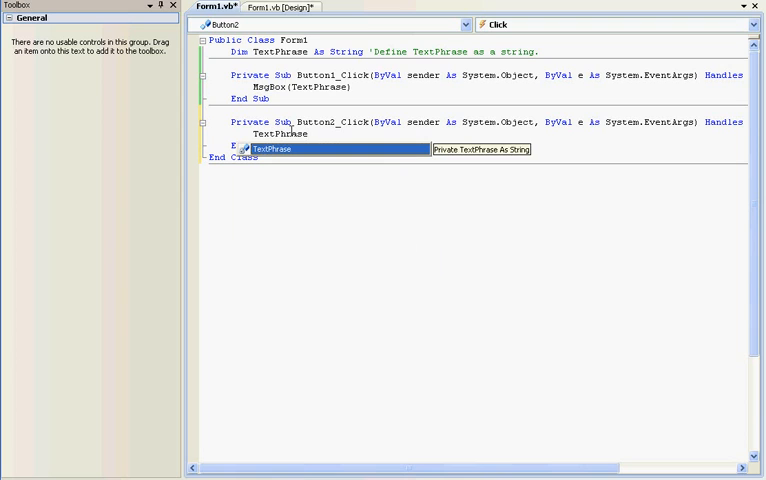
type(" = ")
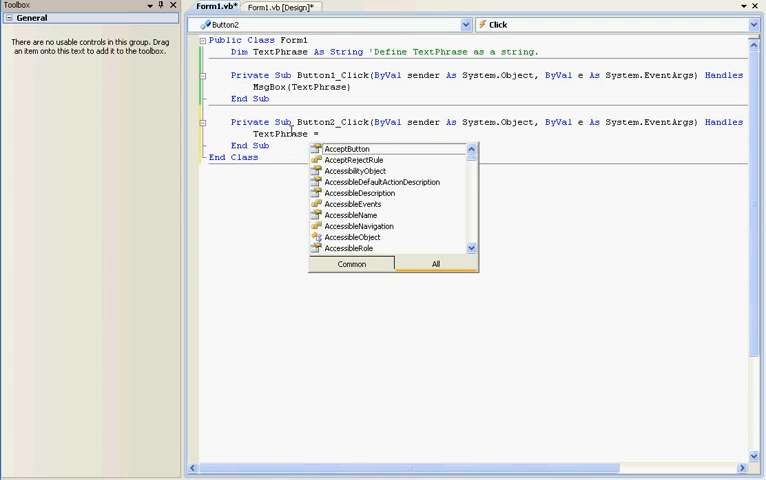
type("Te")
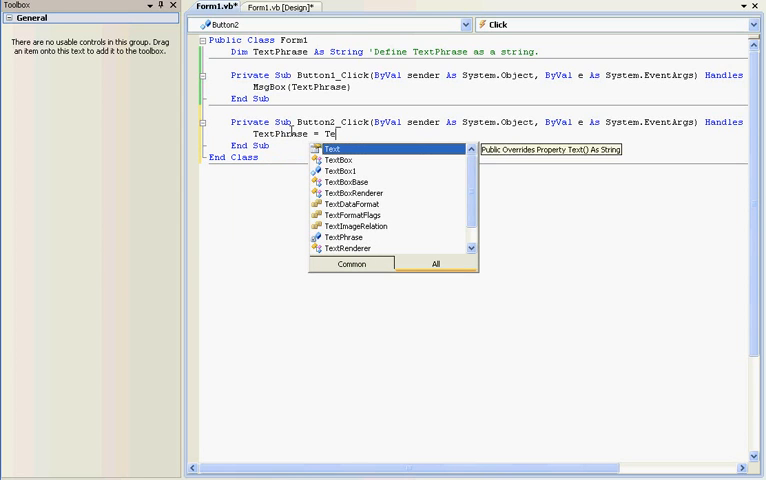
type("xtbox1.text")
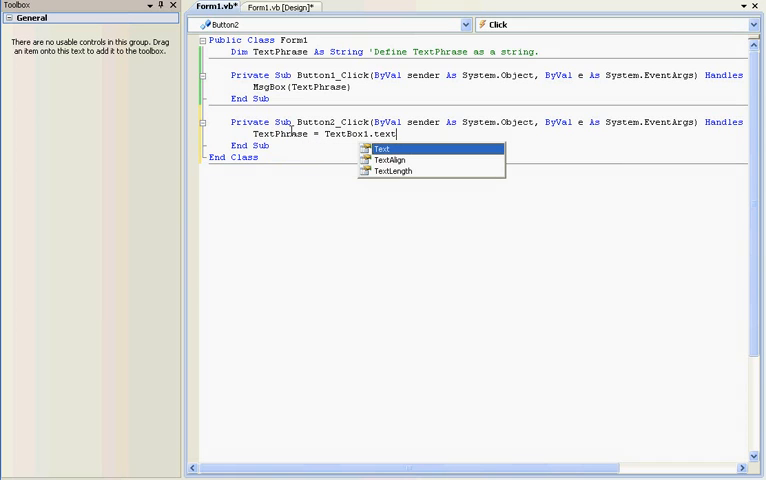
key("Return")
key("Down")
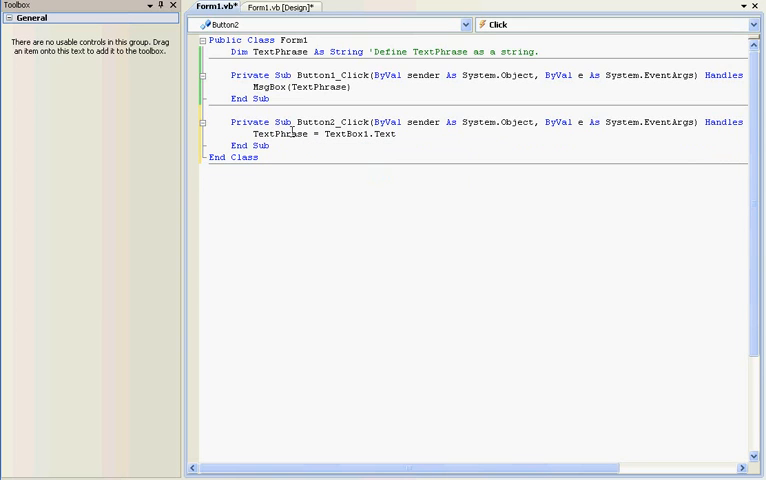
Step: Check the textbox in the designer, return to the code and save it before running
left_click(308, 7)
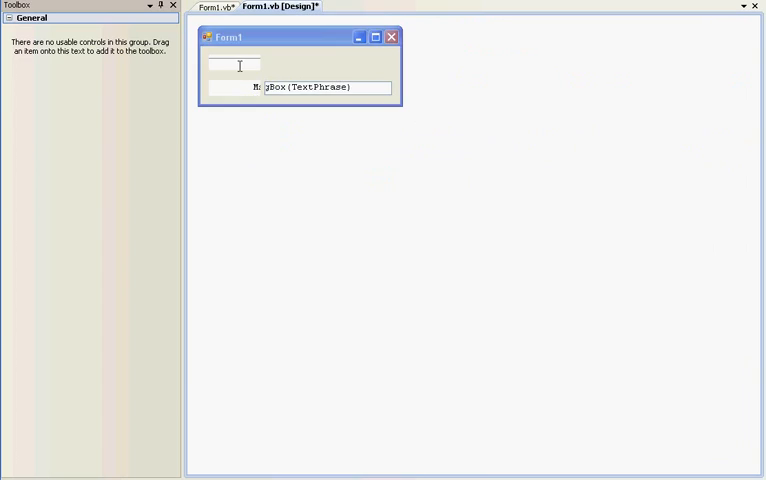
left_click(300, 88)
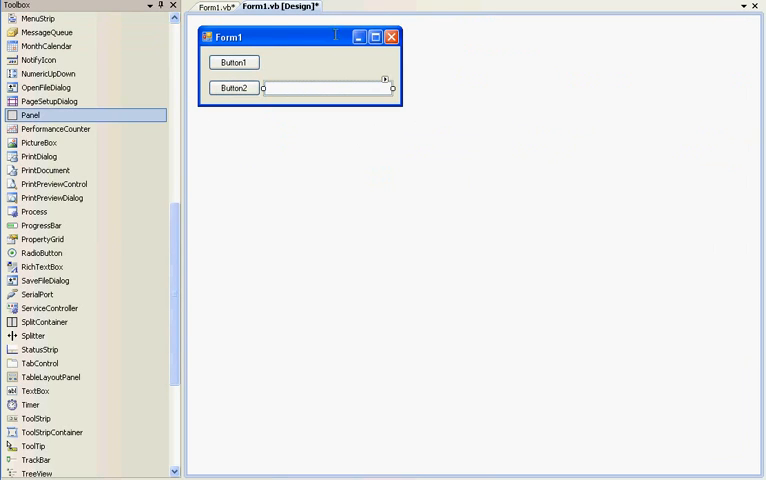
left_click(216, 7)
left_click(270, 51)
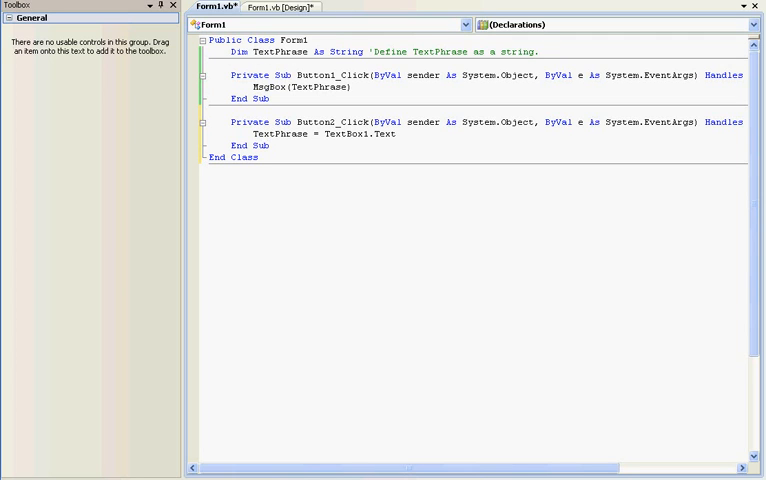
key("ctrl+s")
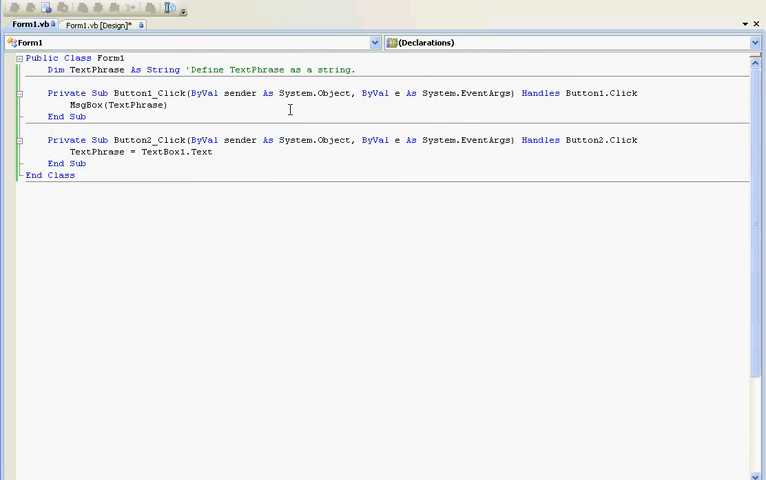
Step: Enter the quick brown fox phrase, store it with Button2 and show it via Button1's message box
left_click_drag(185, 38, 303, 274)
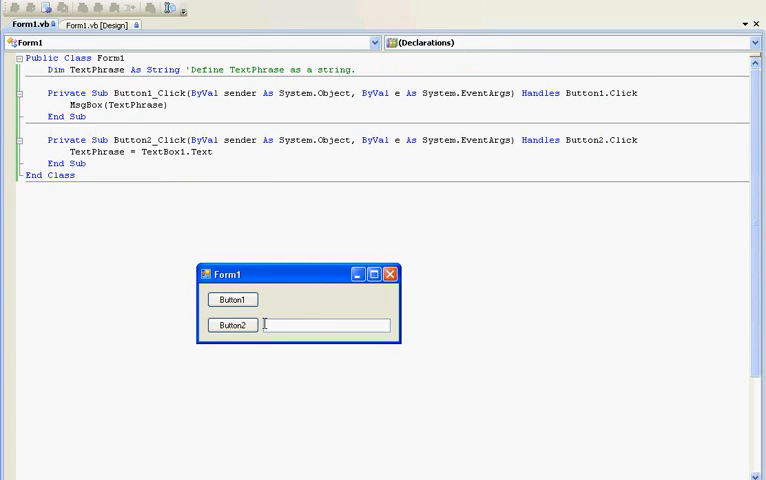
type("Thequick b")
type("rown fox jumped ove")
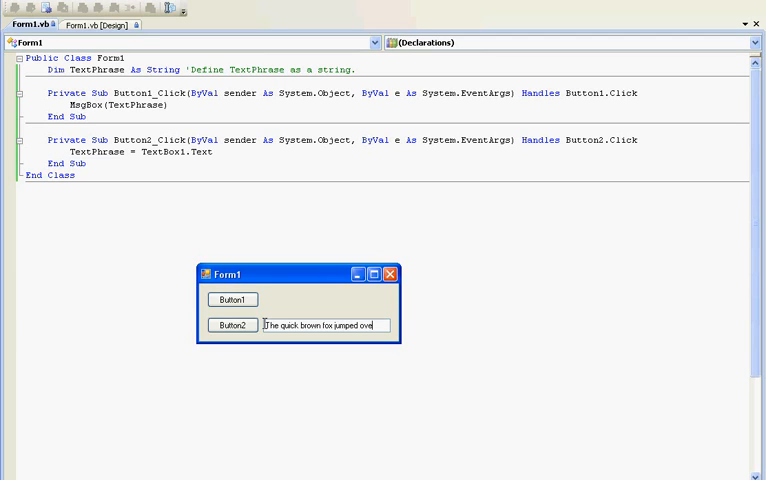
type("e lazy dog")
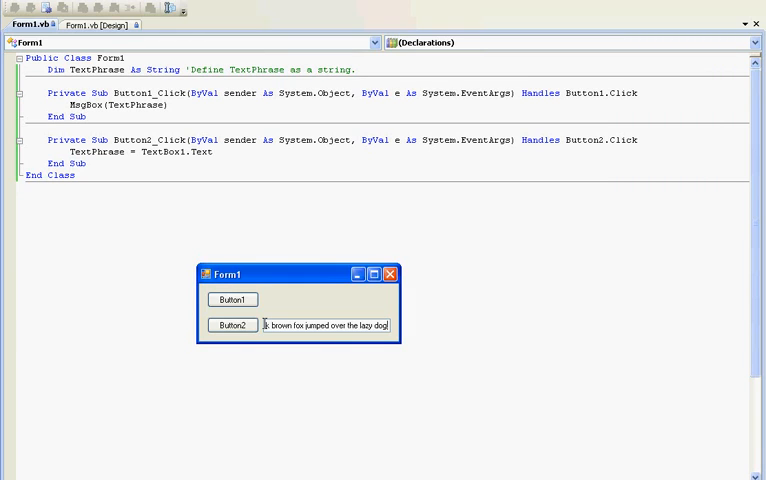
type(".")
left_click(232, 325)
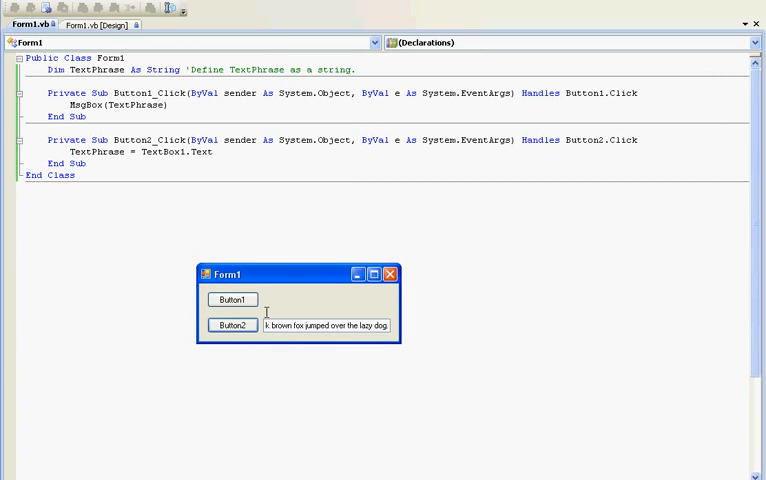
left_click(232, 300)
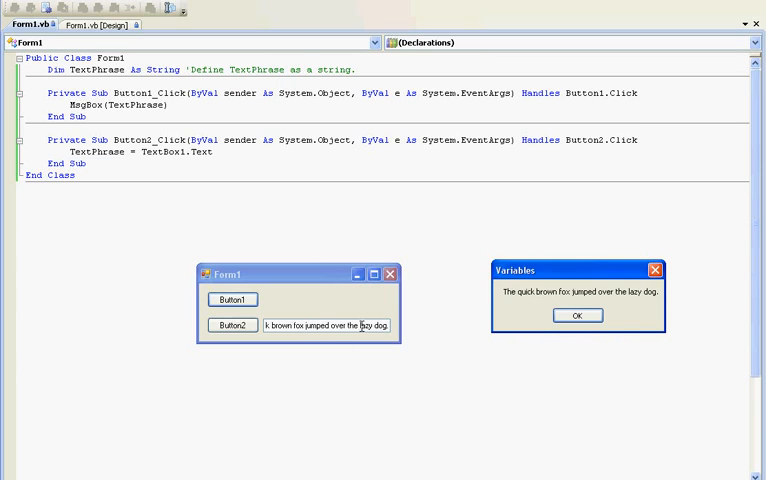
key("Return")
Step: Select the phrase in the textbox and delete it, leaving the textbox empty
left_click_drag(388, 325, 2, 204)
key("Delete")
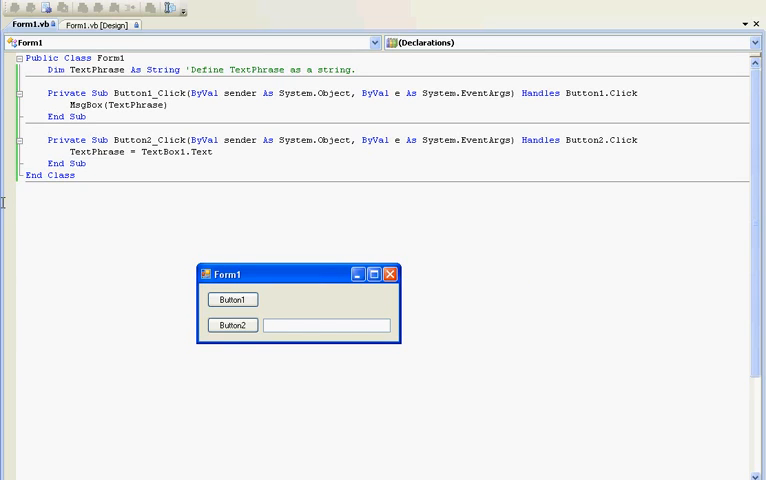
type("Butto")
type("xed the f")
type("es the vi")
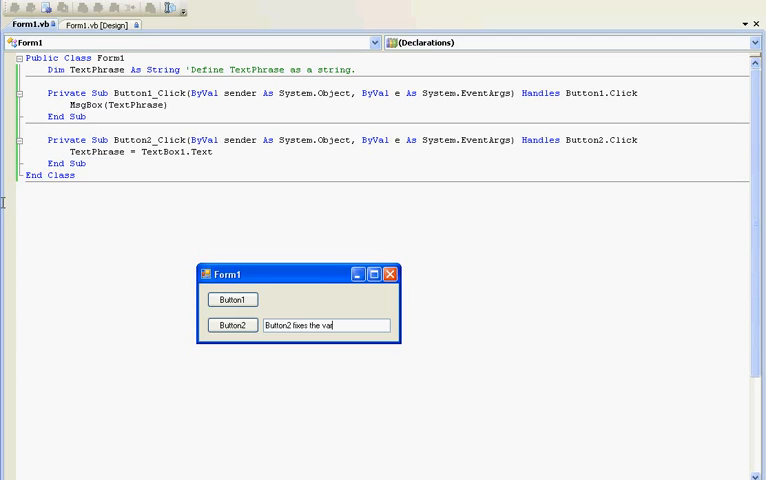
type("iable.")
Step: Store the phrase via Button2, show "Button2 fixes the variable." via Button1, then stop debugging
left_click(232, 325)
left_click(234, 301)
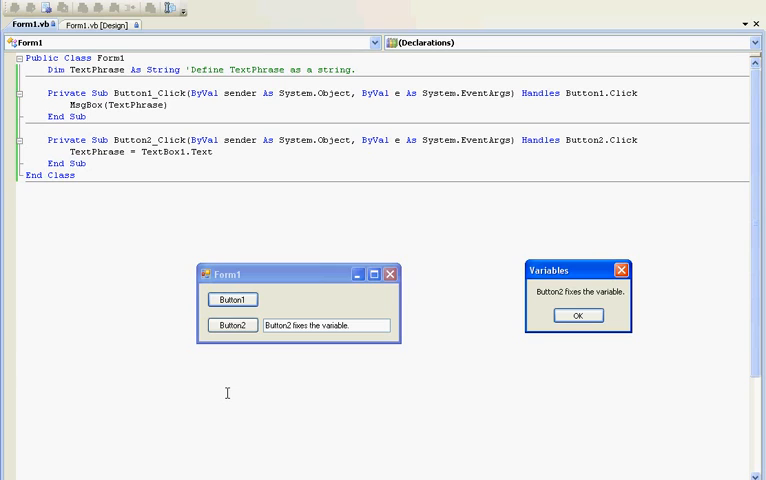
left_click(578, 316)
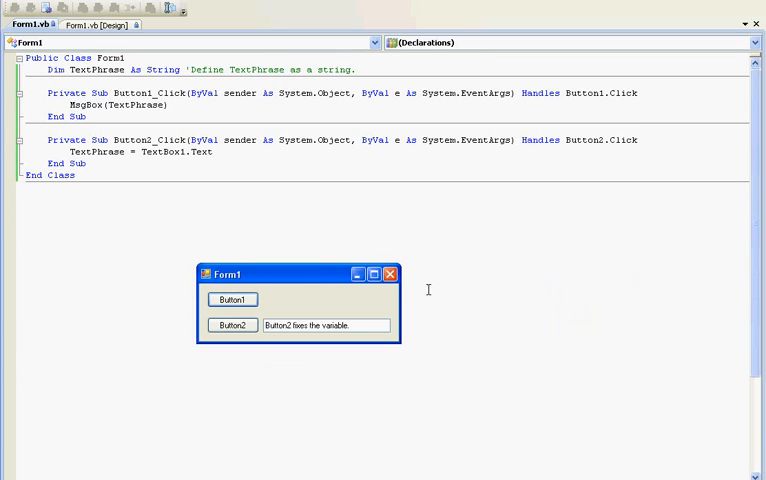
left_click_drag(311, 274, 316, 266)
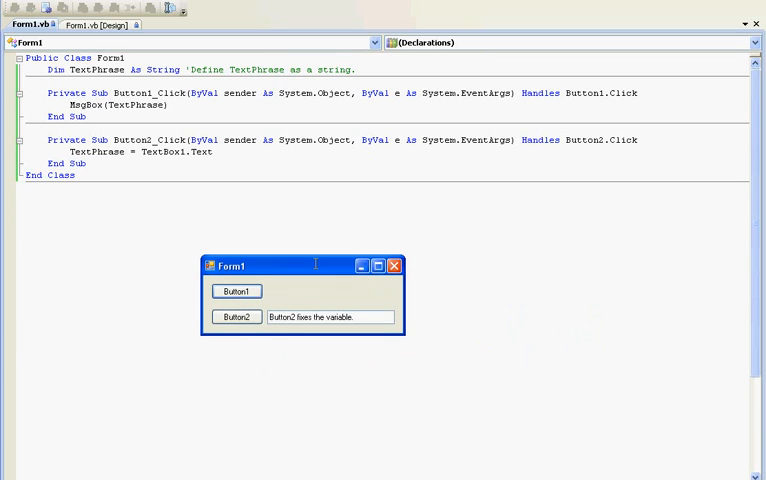
key("shift+F5")
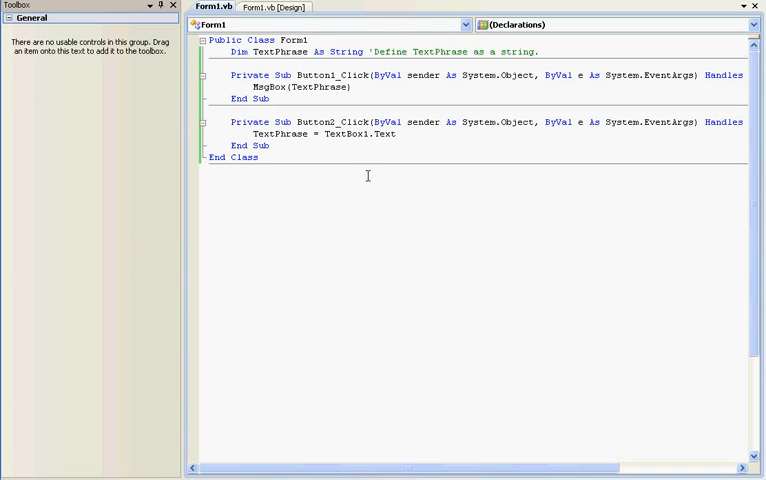
Step: Select and delete the TextPhrase = TextBox1.Text line, leaving Button2_Click empty
left_click(403, 134)
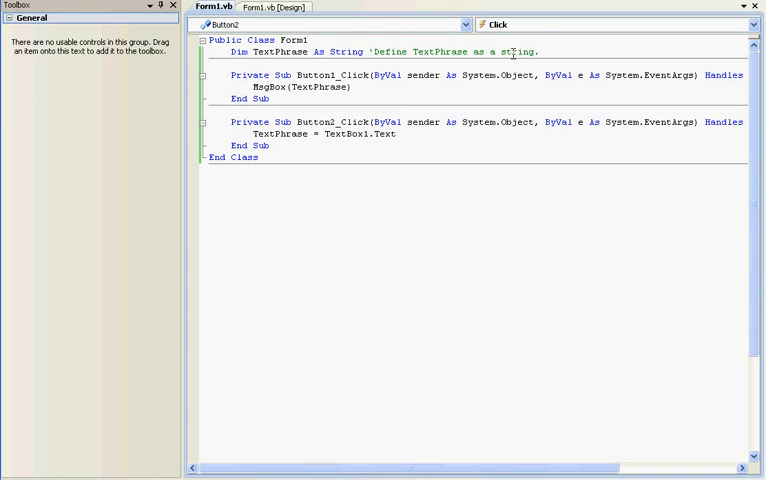
left_click(564, 50)
left_click(420, 134)
left_click_drag(396, 134, 253, 134)
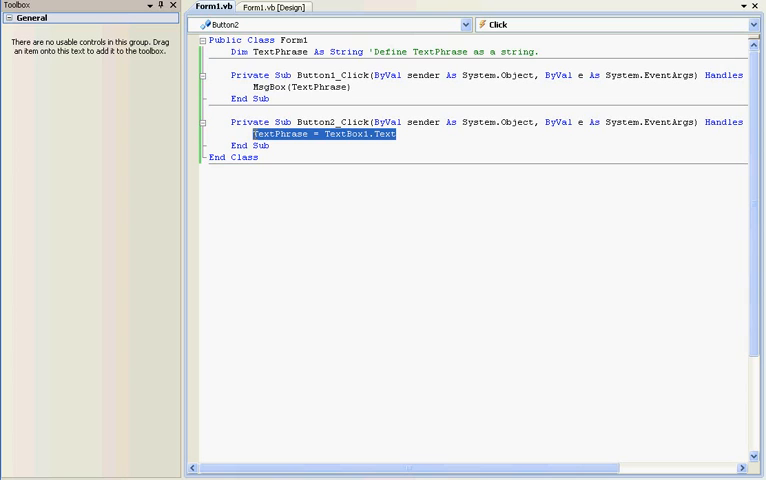
key("Delete")
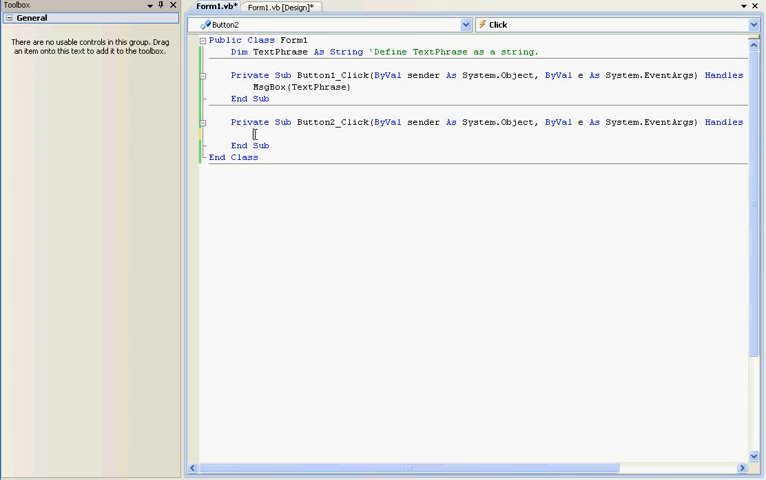